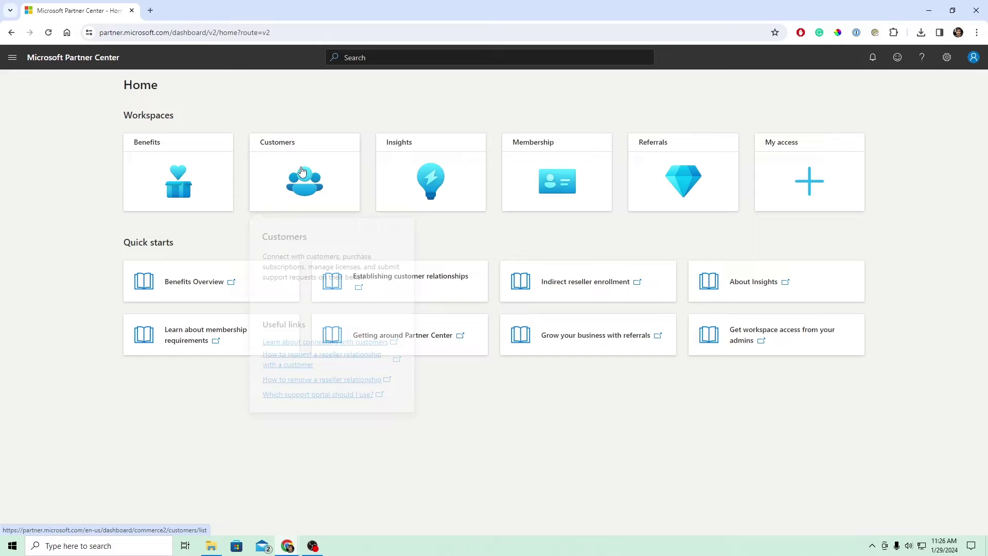
- Open the Customers workspace to show the Customer List page
{"action": "left_click", "coordinate": [302, 171]}
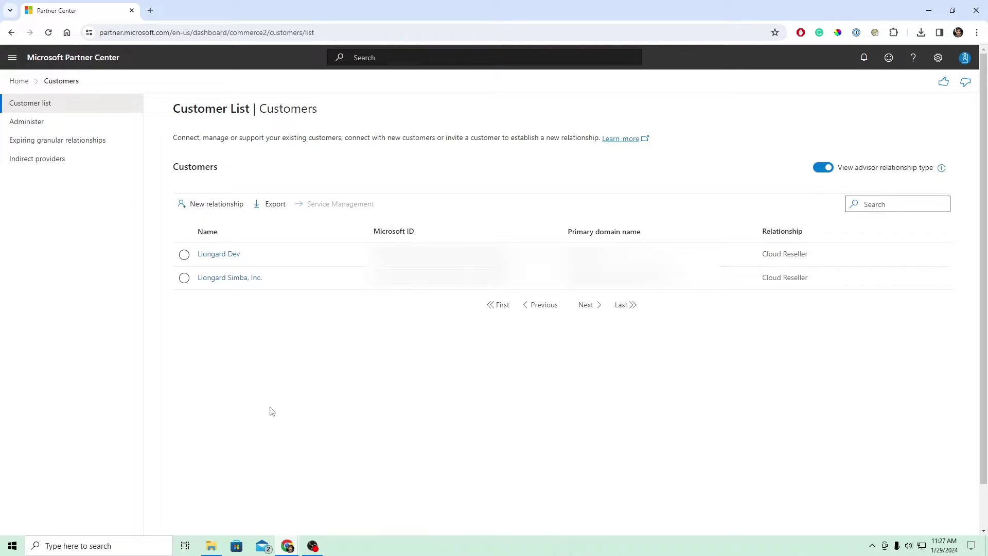
- Start an admin relationship request named 'Demo - LGTap' with a 730-day duration
{"action": "left_click", "coordinate": [36, 128]}
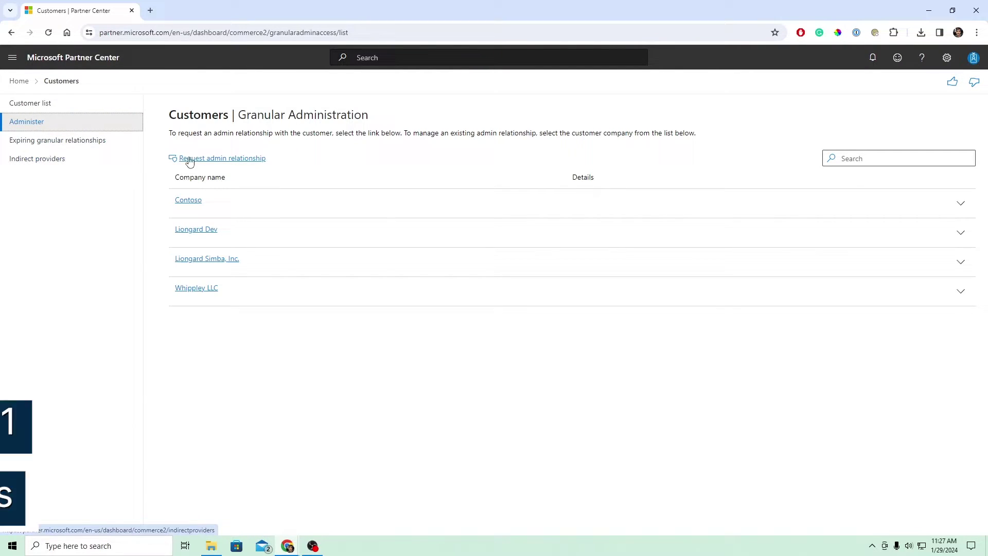
{"action": "left_click", "coordinate": [247, 160]}
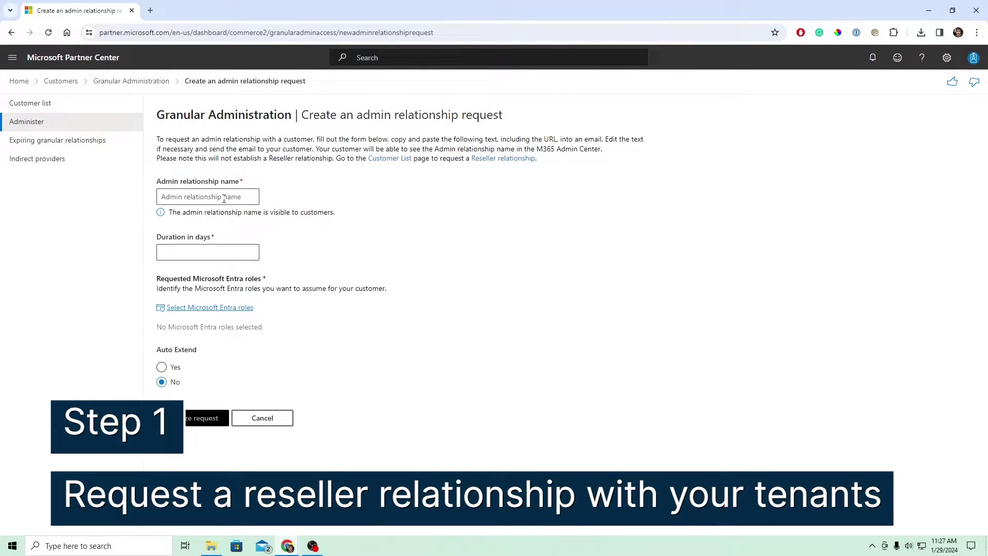
{"action": "left_click", "coordinate": [224, 198]}
{"action": "type", "text": "Demo - LG"}
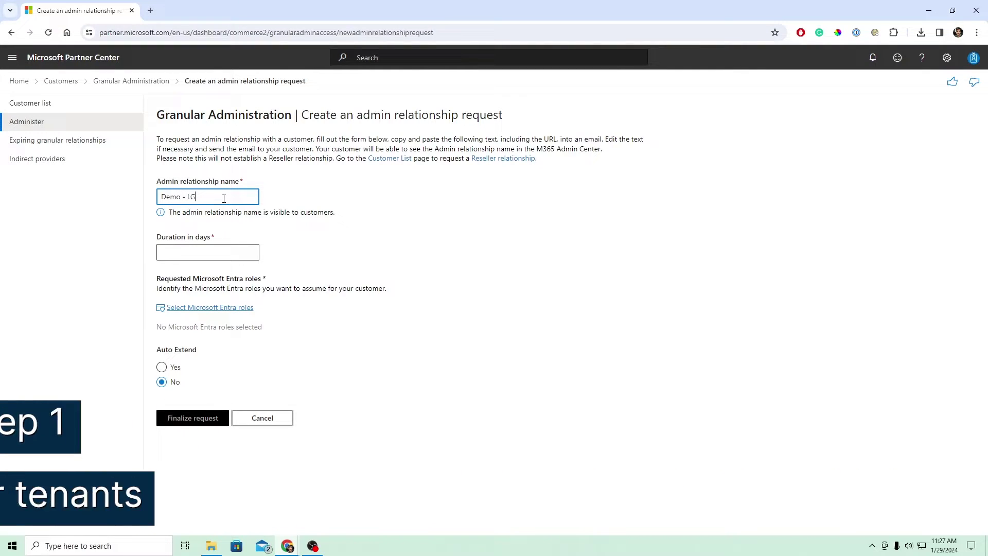
{"action": "type", "text": "Tap"}
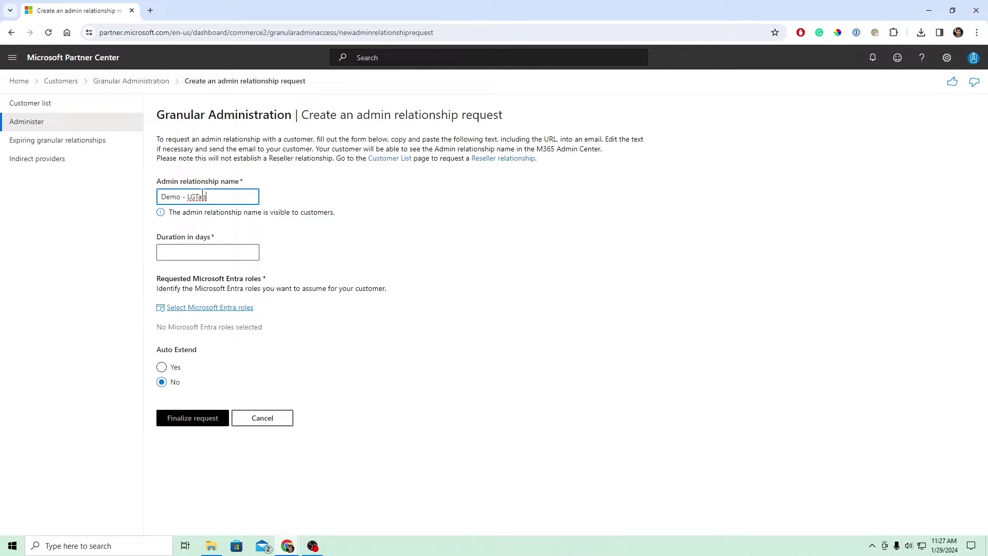
{"action": "left_click_drag", "start_coordinate": [187, 196], "coordinate": [206, 197]}
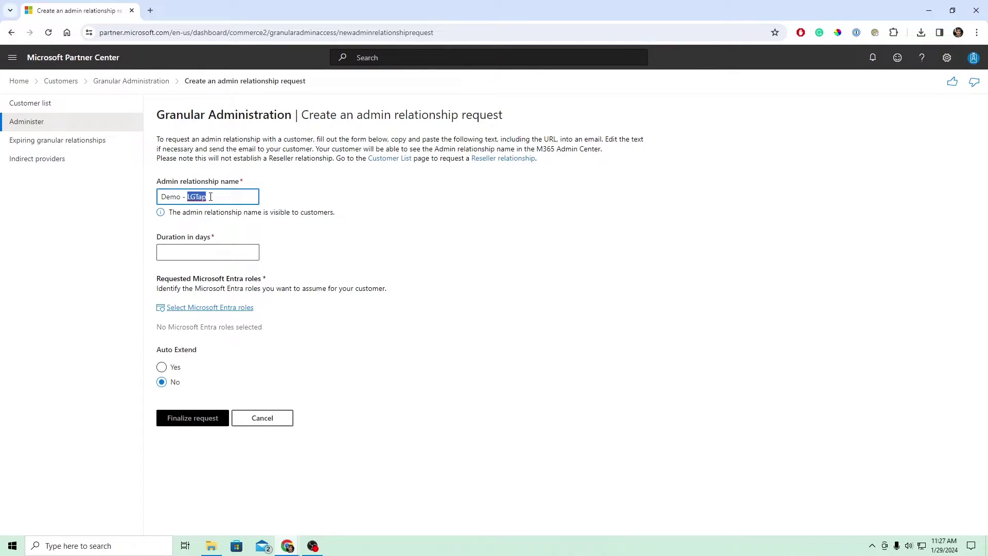
{"action": "left_click", "coordinate": [194, 252]}
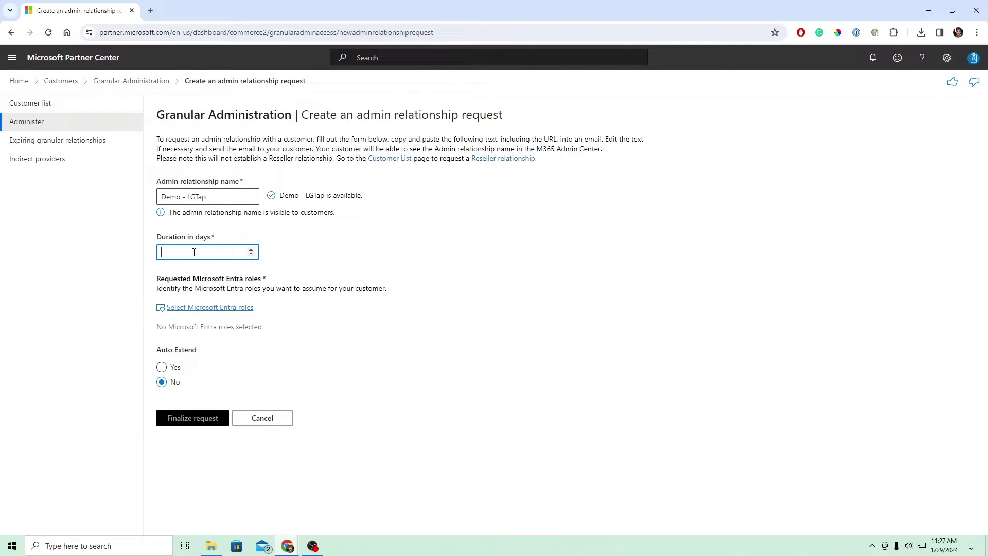
{"action": "type", "text": "730"}
- Tick Cloud application administrator, Directory writers, Global reader, Security reader and Reports reader roles
{"action": "left_click", "coordinate": [231, 308]}
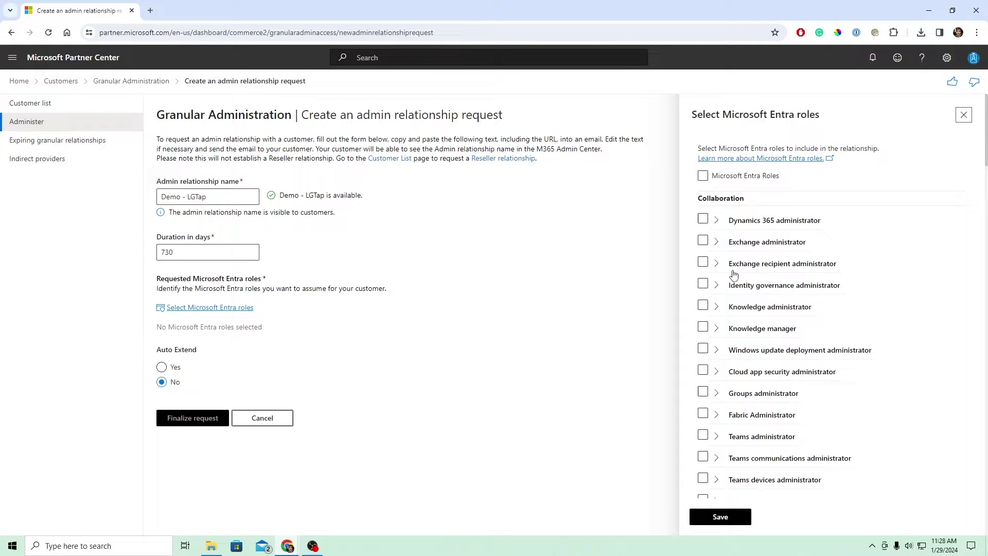
{"action": "scroll", "coordinate": [734, 274], "scroll_direction": "down", "scroll_amount": 10}
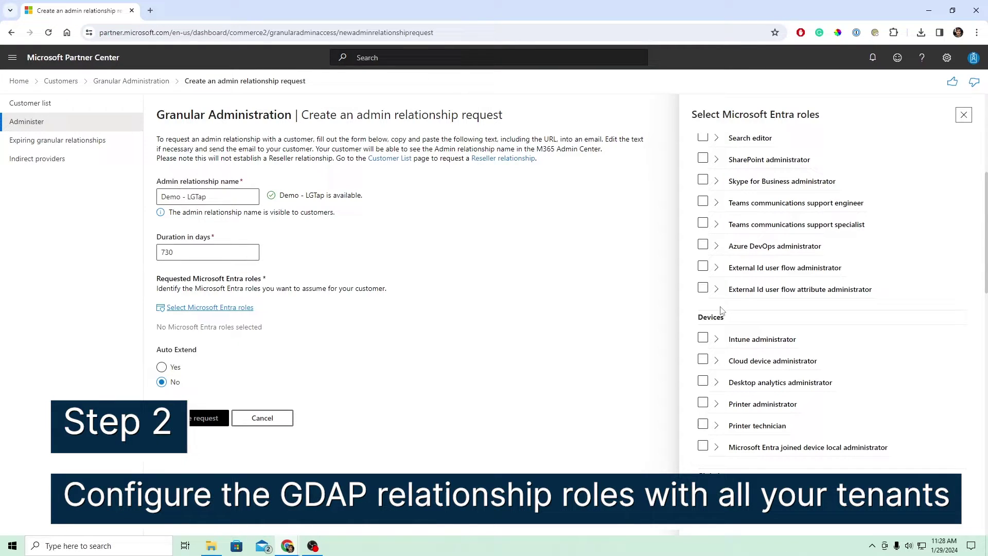
{"action": "scroll", "coordinate": [720, 311], "scroll_direction": "down", "scroll_amount": 7}
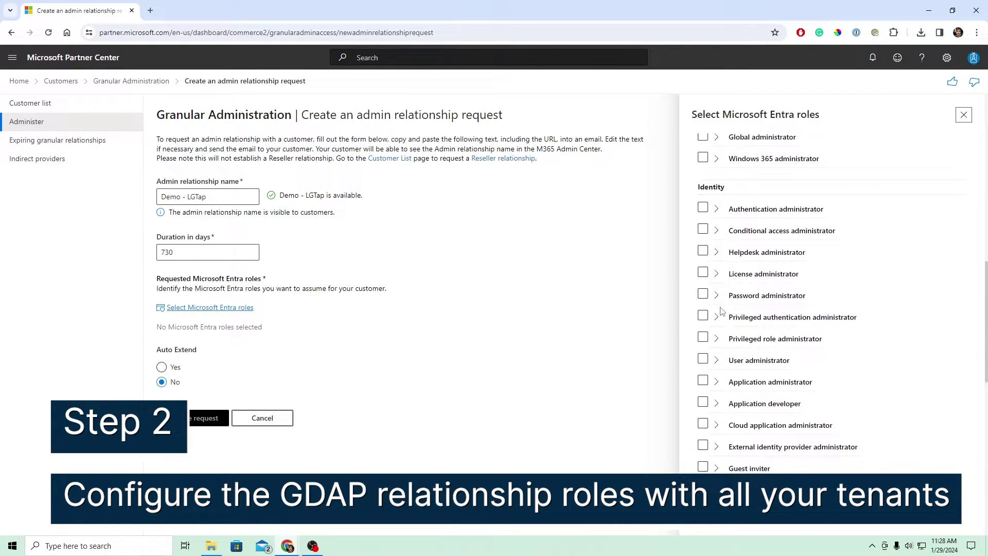
{"action": "scroll", "coordinate": [720, 311], "scroll_direction": "down", "scroll_amount": 2}
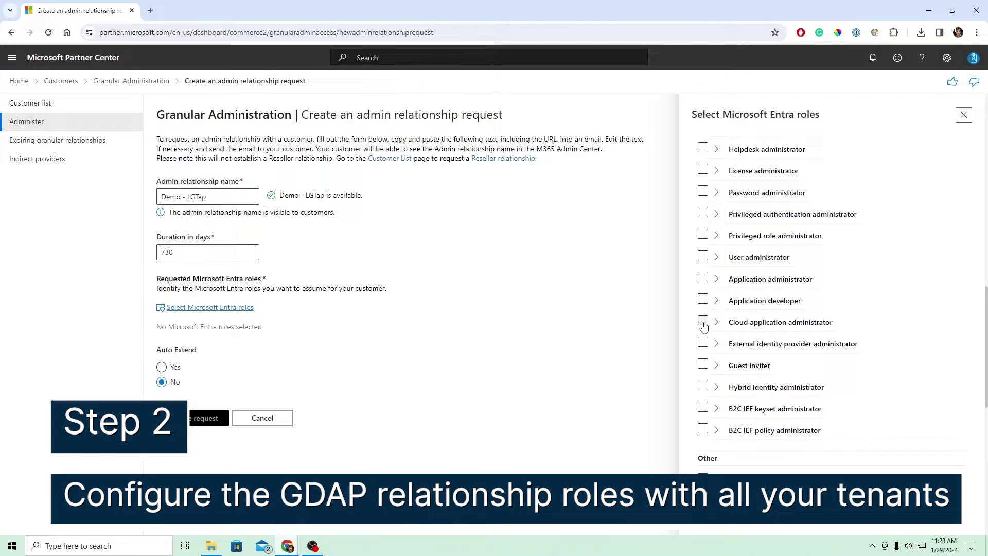
{"action": "left_click", "coordinate": [703, 322]}
{"action": "scroll", "coordinate": [750, 352], "scroll_direction": "down", "scroll_amount": 1}
{"action": "scroll", "coordinate": [750, 352], "scroll_direction": "down", "scroll_amount": 5}
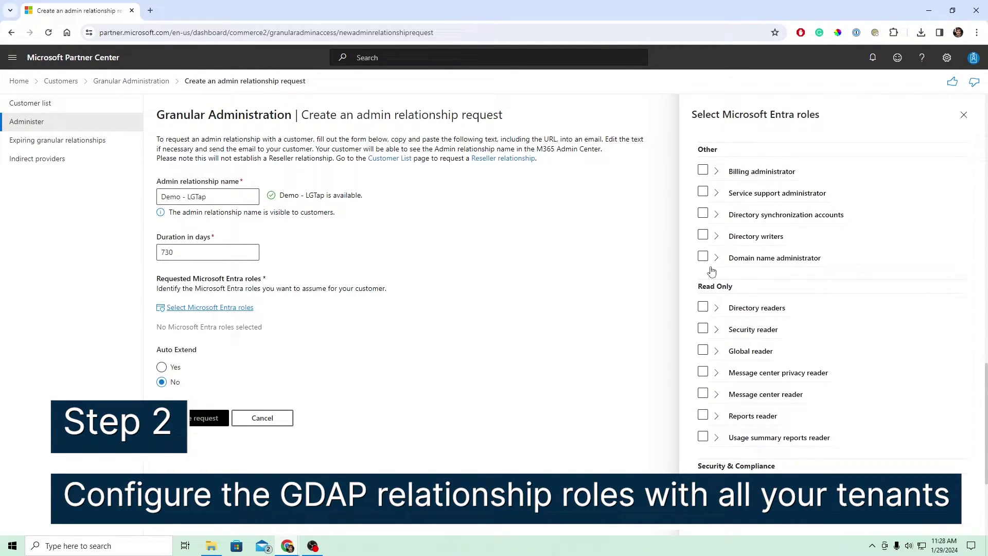
{"action": "left_click", "coordinate": [703, 236]}
{"action": "left_click", "coordinate": [704, 352]}
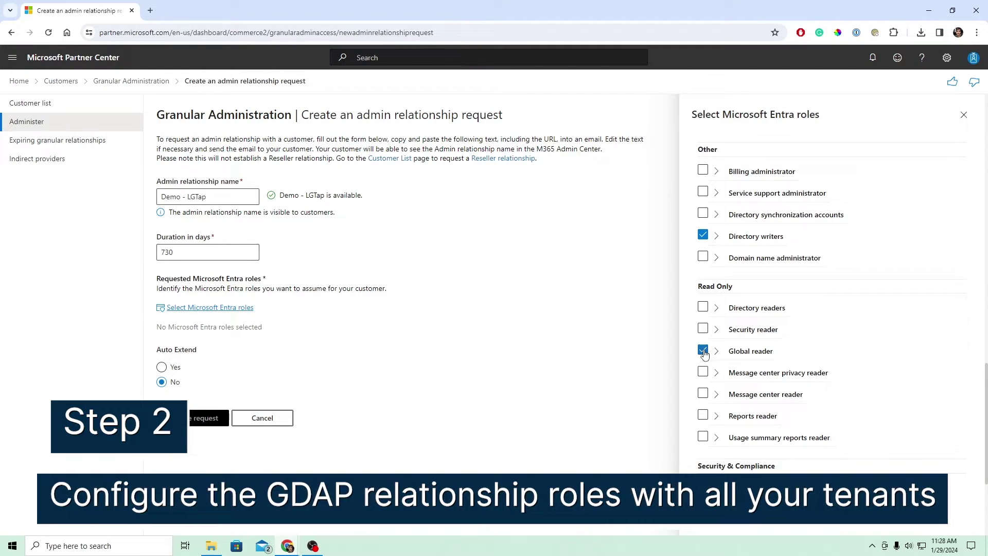
{"action": "left_click", "coordinate": [704, 330]}
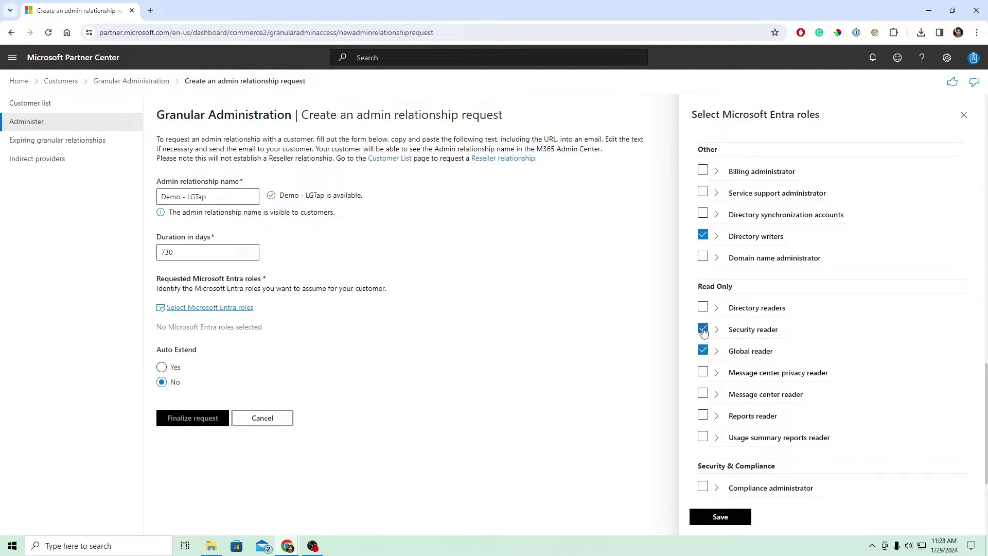
{"action": "left_click", "coordinate": [704, 417]}
- Save the five roles, turn on 6-month auto-extend, and finalize the request
{"action": "left_click", "coordinate": [727, 520]}
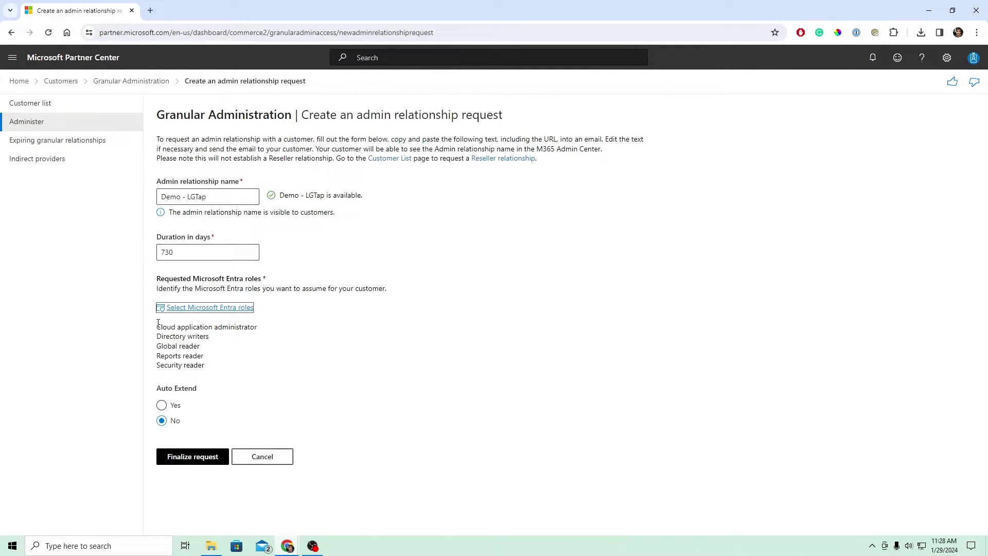
{"action": "left_click", "coordinate": [162, 406]}
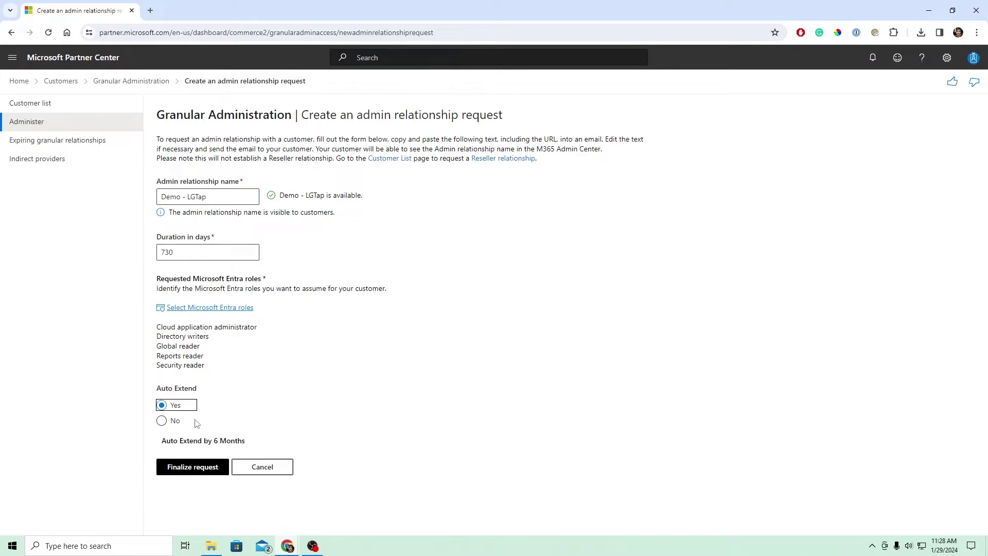
{"action": "left_click", "coordinate": [191, 468]}
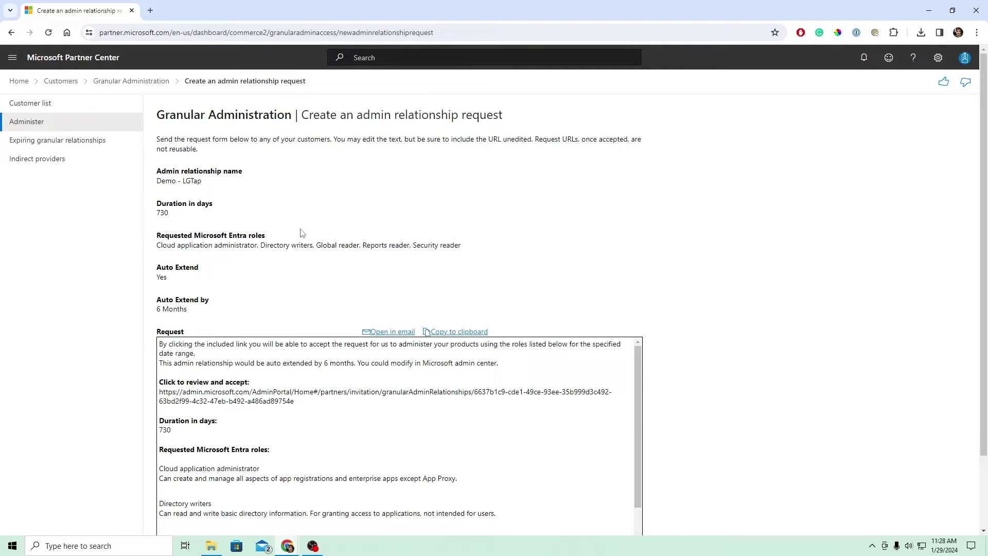
- Select the customer's review-and-accept invitation URL in the request summary
{"action": "scroll", "coordinate": [317, 282], "scroll_direction": "down", "scroll_amount": 2}
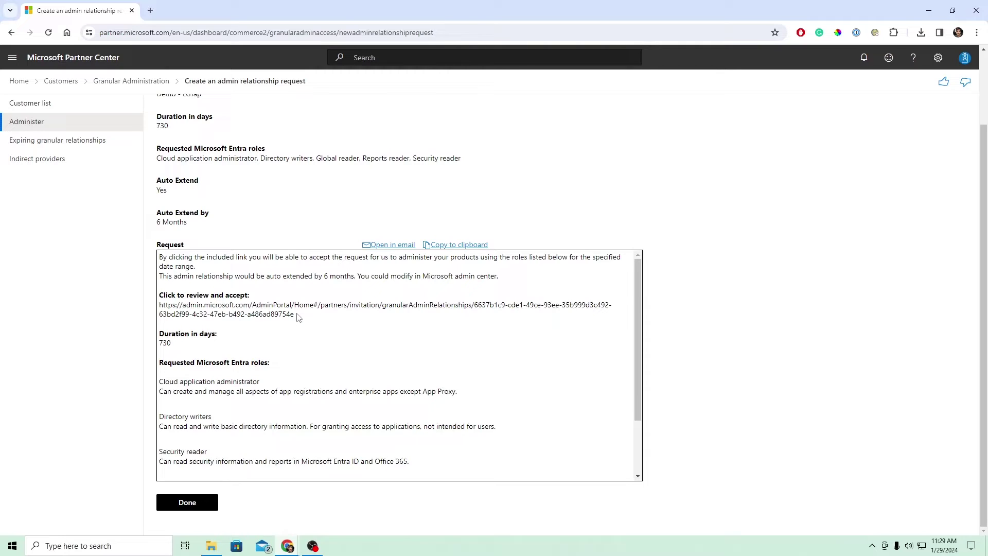
{"action": "left_click_drag", "start_coordinate": [304, 317], "coordinate": [158, 304]}
{"action": "key", "text": "ctrl+c"}
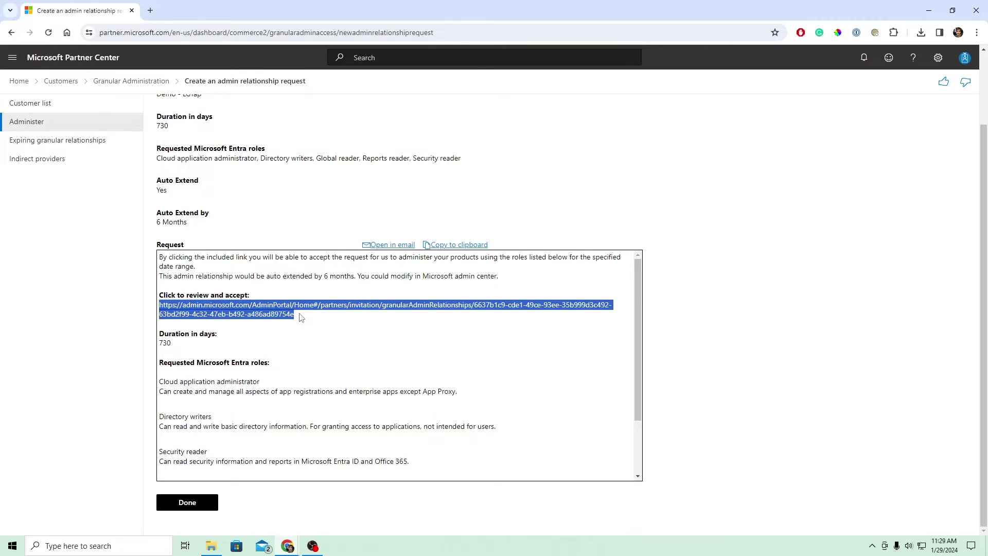
- Load the invitation link in the customer's incognito browser window
{"action": "key", "text": "alt+Tab"}
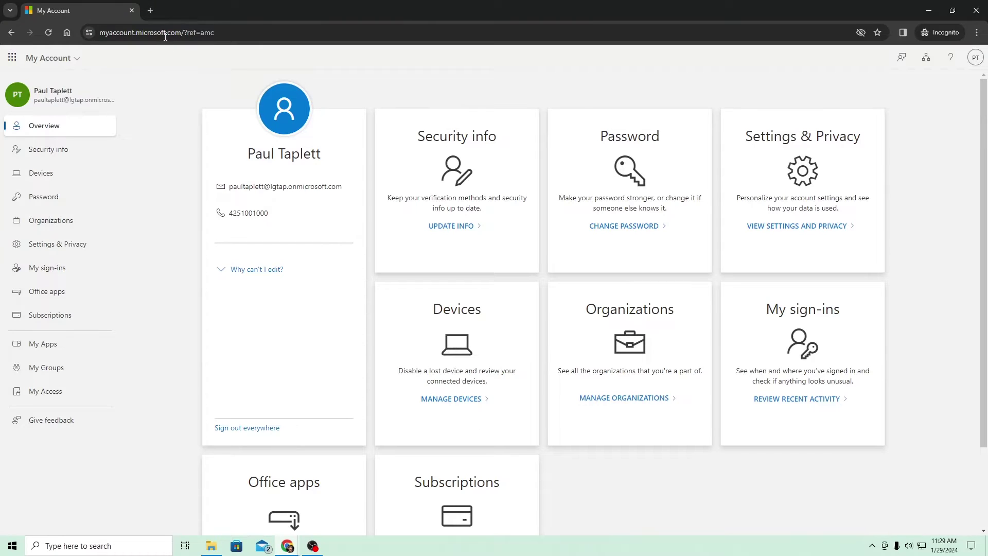
{"action": "left_click", "coordinate": [166, 33]}
{"action": "key", "text": "ctrl+v"}
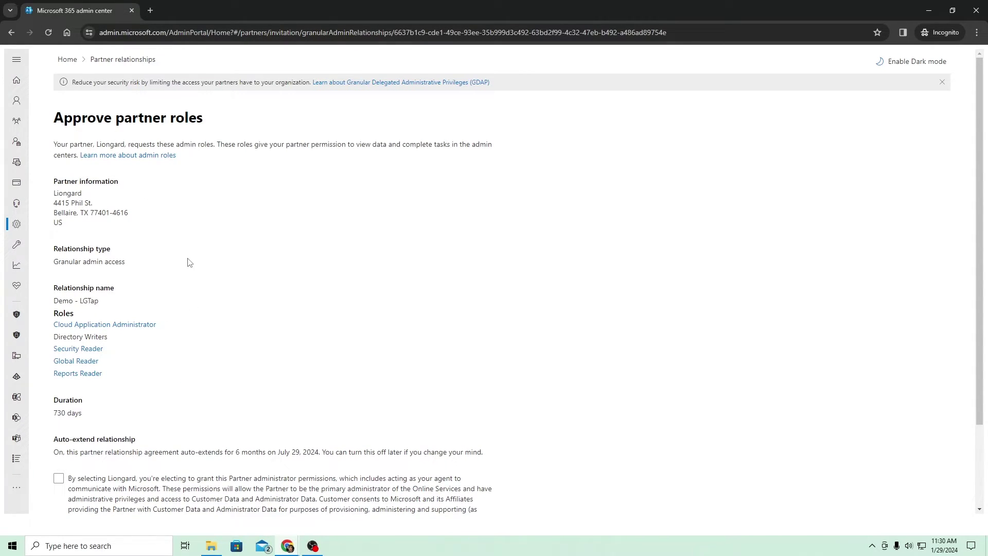
- Give consent and approve all five requested partner roles, confirming with Yes
{"action": "scroll", "coordinate": [188, 262], "scroll_direction": "down", "scroll_amount": 1}
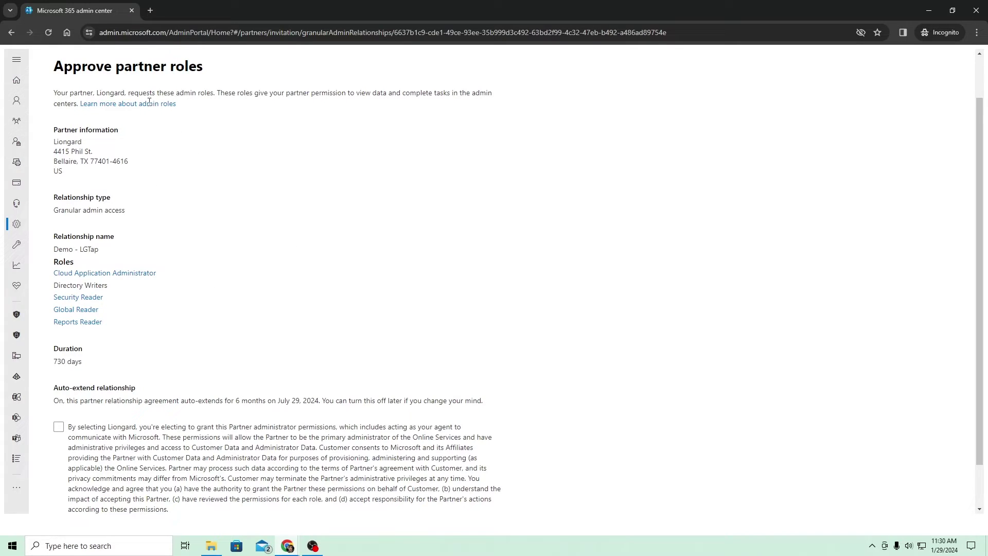
{"action": "scroll", "coordinate": [88, 267], "scroll_direction": "down", "scroll_amount": 1}
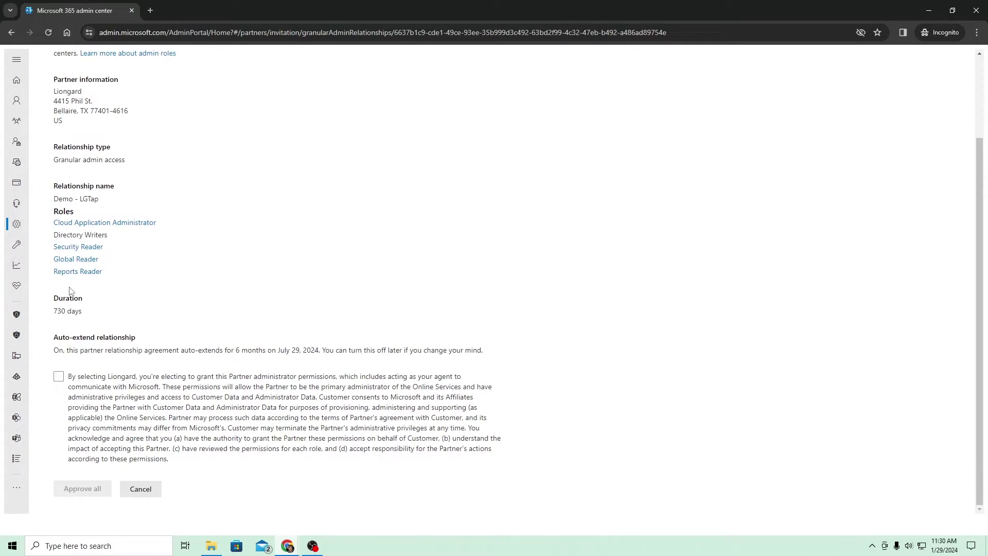
{"action": "left_click", "coordinate": [59, 377]}
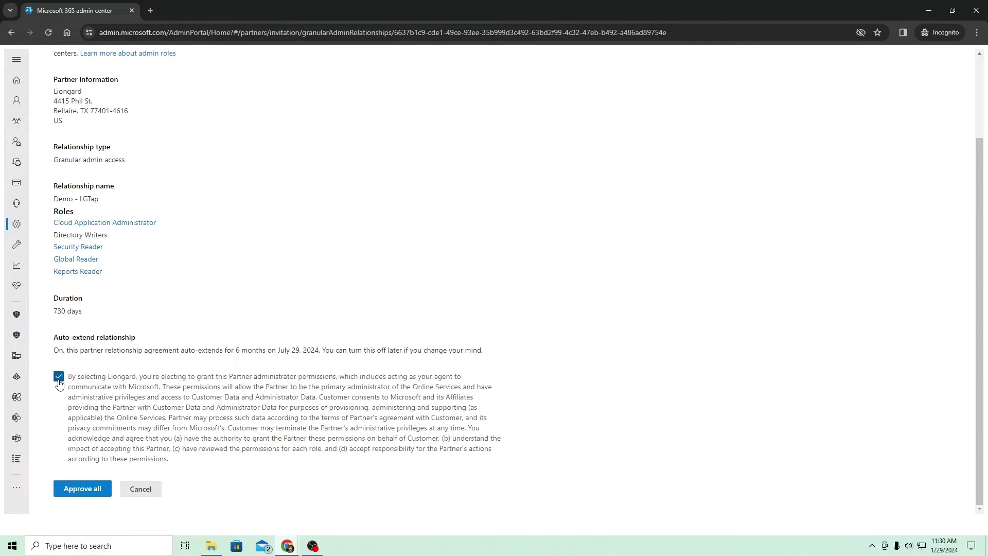
{"action": "left_click", "coordinate": [75, 484]}
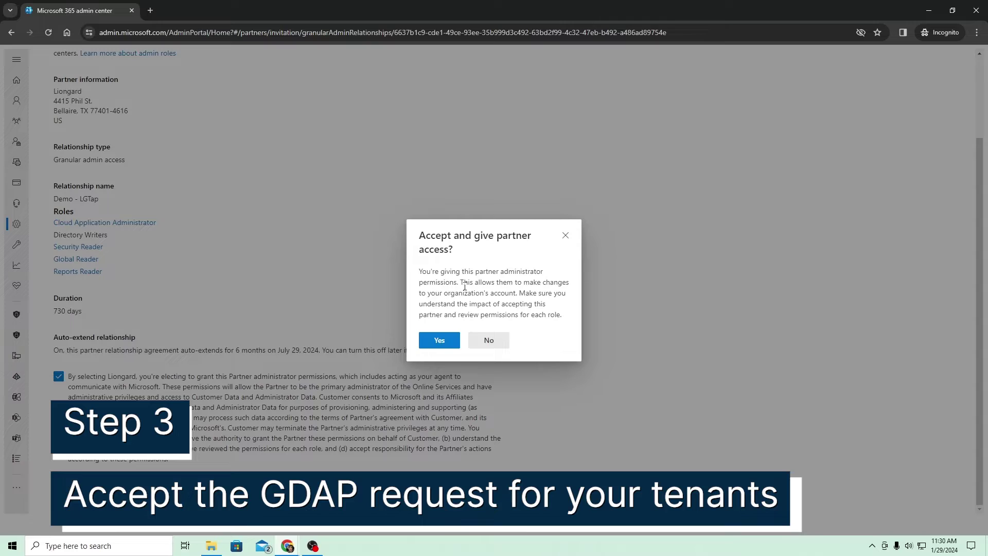
{"action": "left_click", "coordinate": [442, 344]}
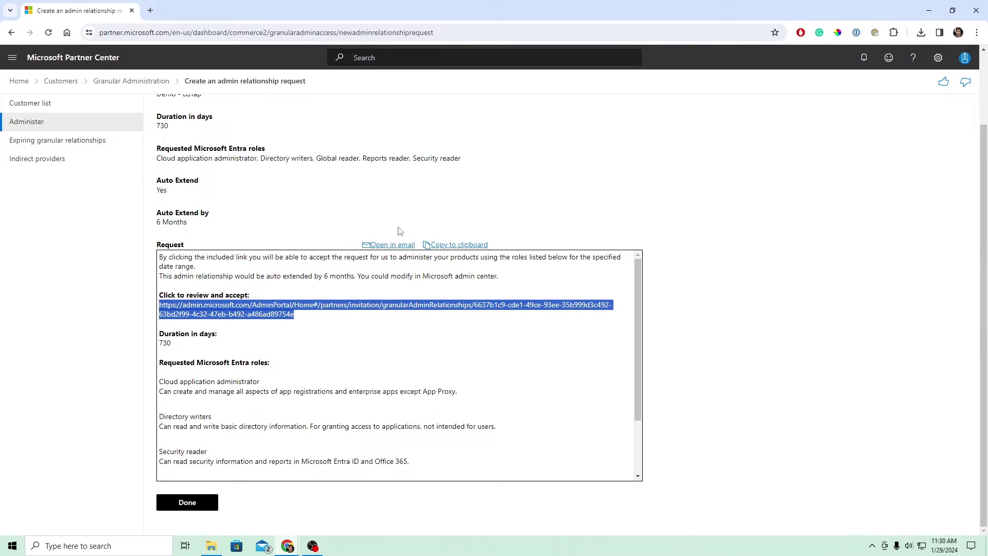
- Go from the finished request to customer Igtap and open the Demo - LGTap relationship
{"action": "left_click", "coordinate": [192, 504]}
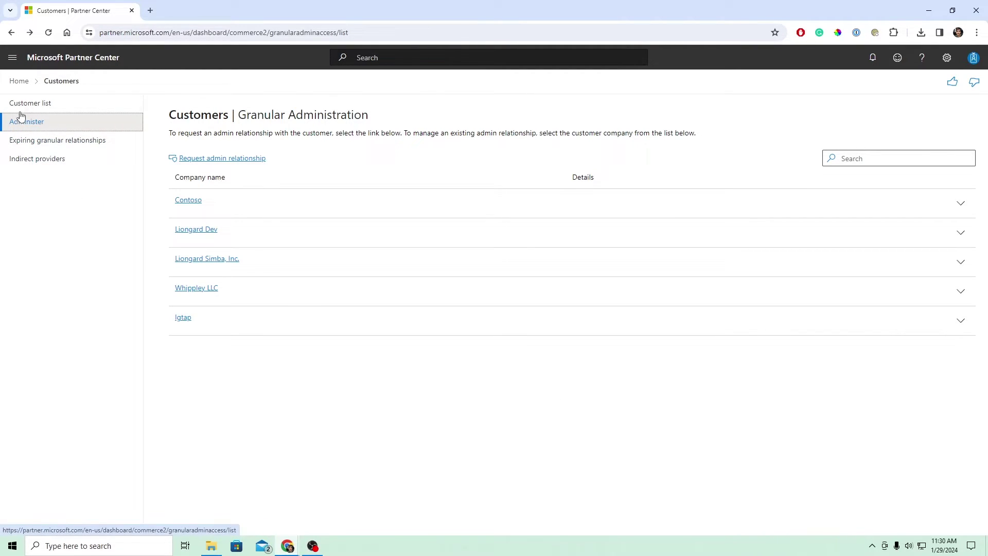
{"action": "left_click", "coordinate": [183, 318]}
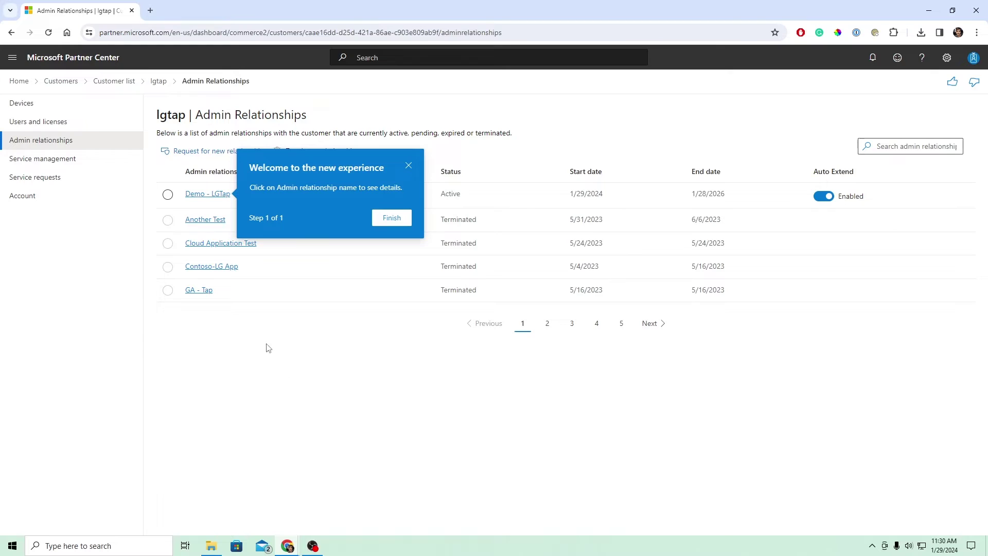
{"action": "left_click", "coordinate": [409, 166]}
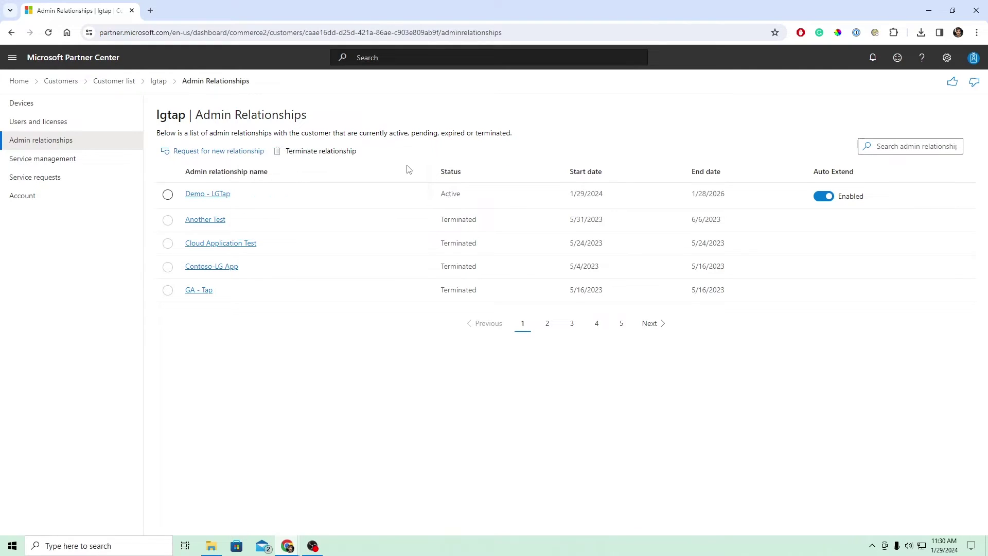
{"action": "left_click", "coordinate": [208, 195]}
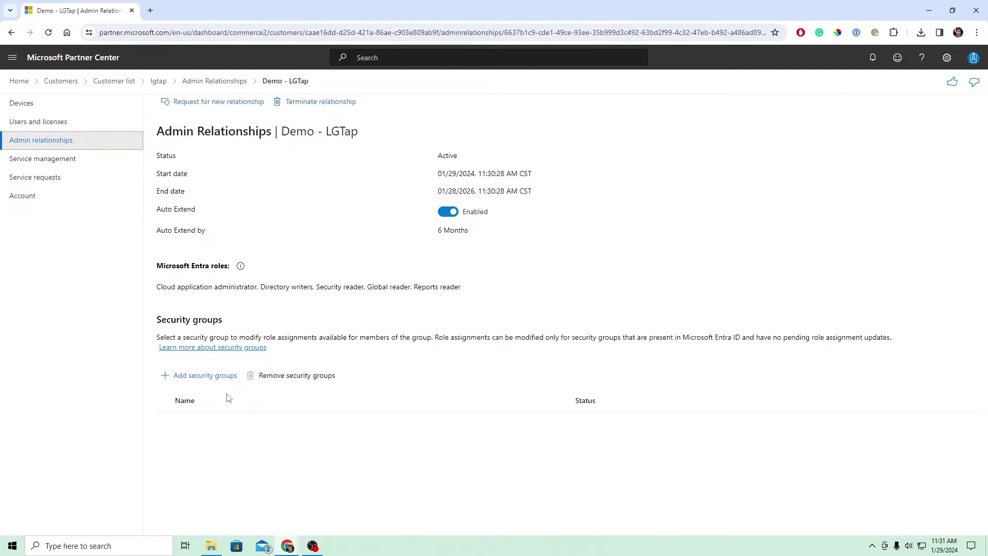
- Add the AdminAgents security group with all five Entra roles, then reload the page
{"action": "left_click", "coordinate": [205, 378]}
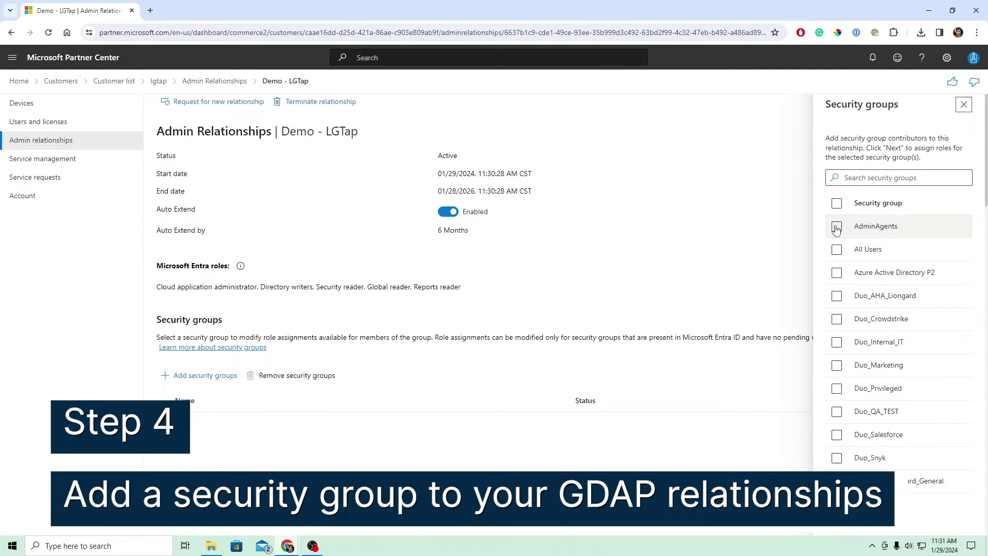
{"action": "left_click", "coordinate": [836, 228]}
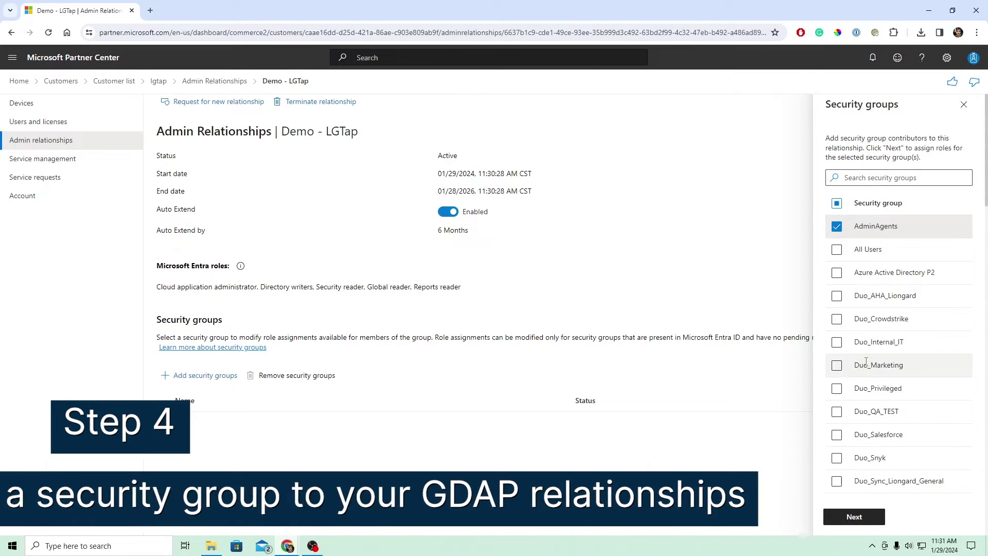
{"action": "left_click", "coordinate": [858, 517]}
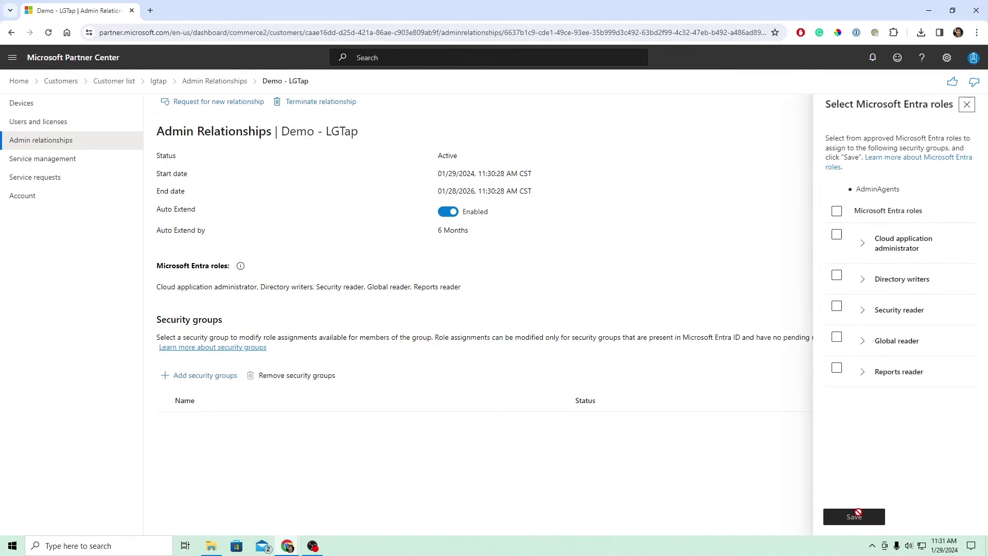
{"action": "left_click", "coordinate": [837, 211]}
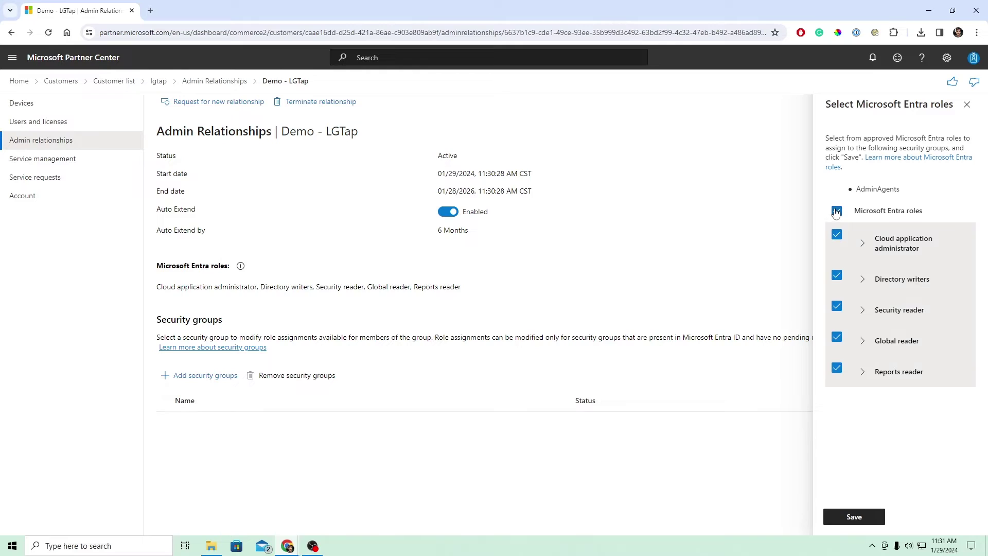
{"action": "left_click", "coordinate": [854, 519]}
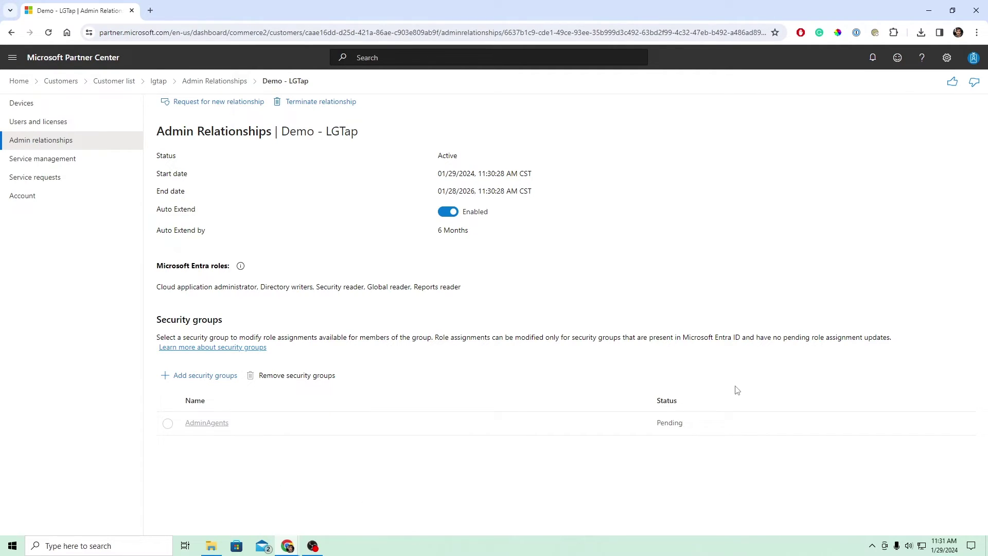
{"action": "left_click", "coordinate": [48, 32]}
- Reload to see AdminAgents Active, then visit Liongard Dev and return to the customer list
{"action": "left_click", "coordinate": [49, 33]}
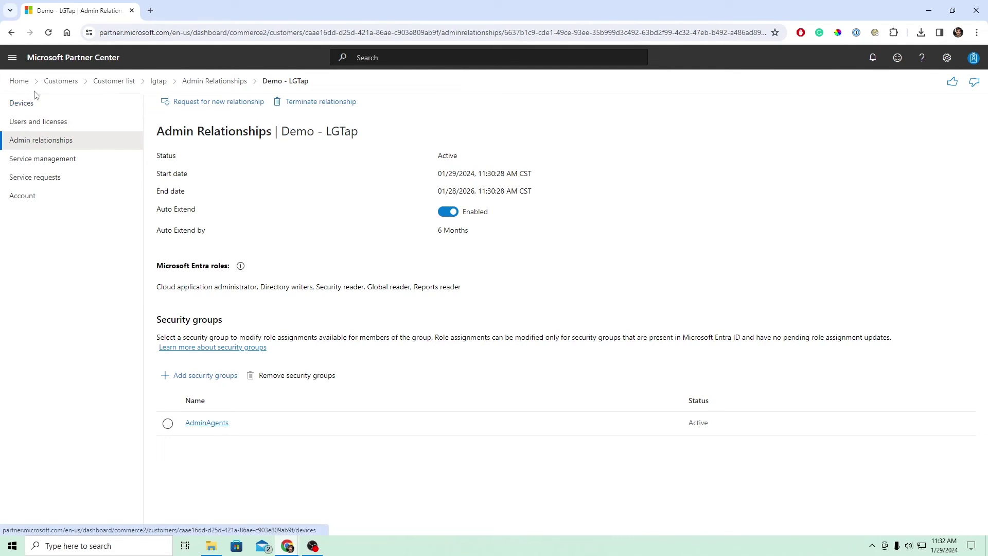
{"action": "left_click", "coordinate": [105, 82]}
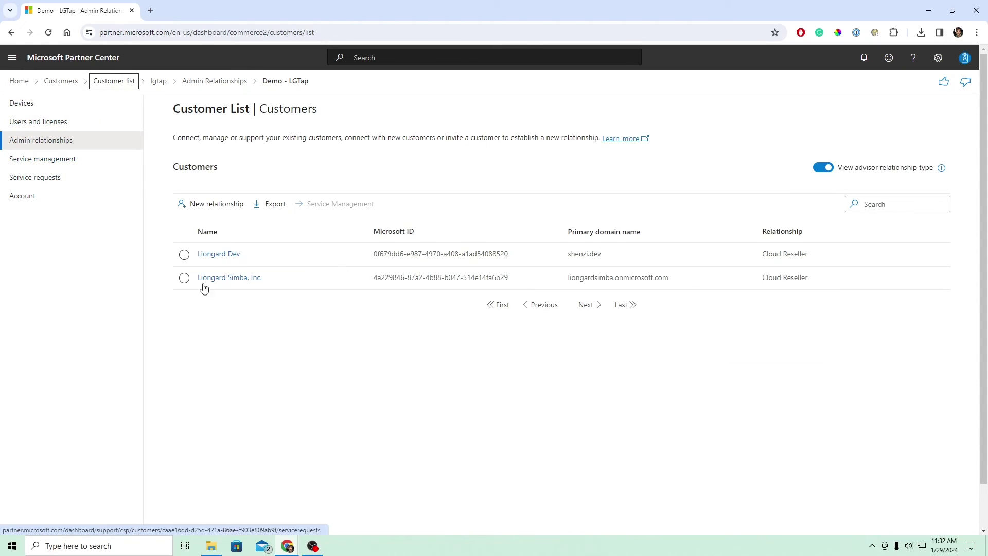
{"action": "left_click", "coordinate": [218, 255]}
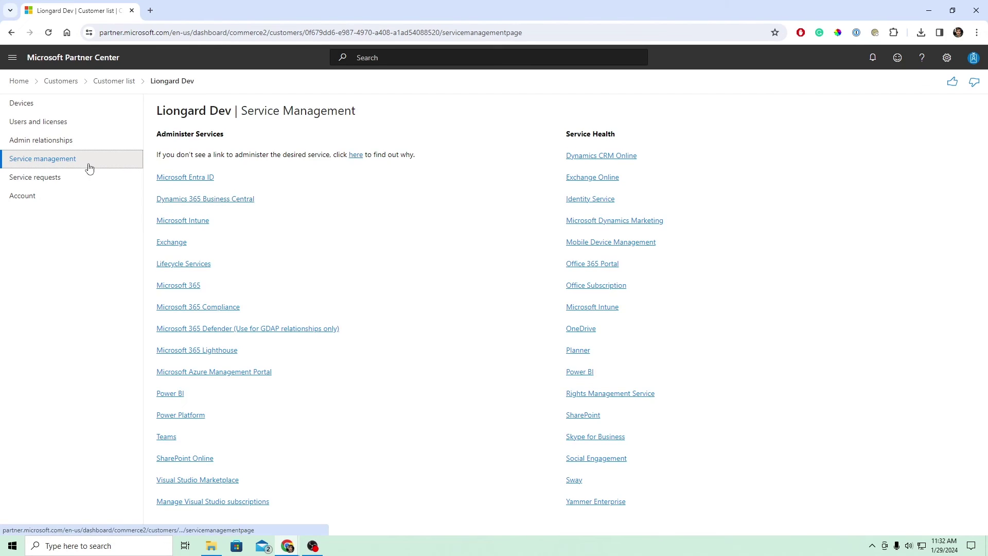
{"action": "left_click", "coordinate": [105, 81]}
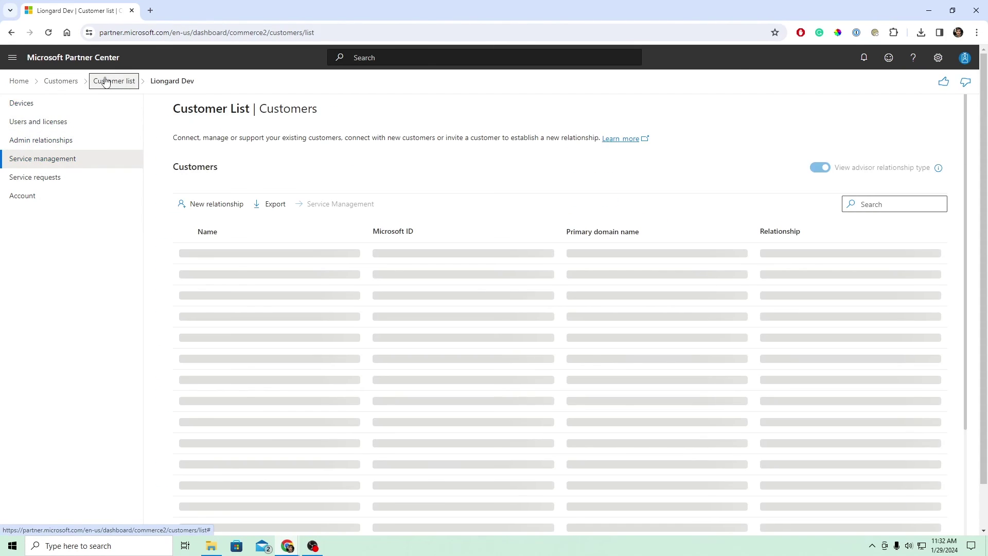